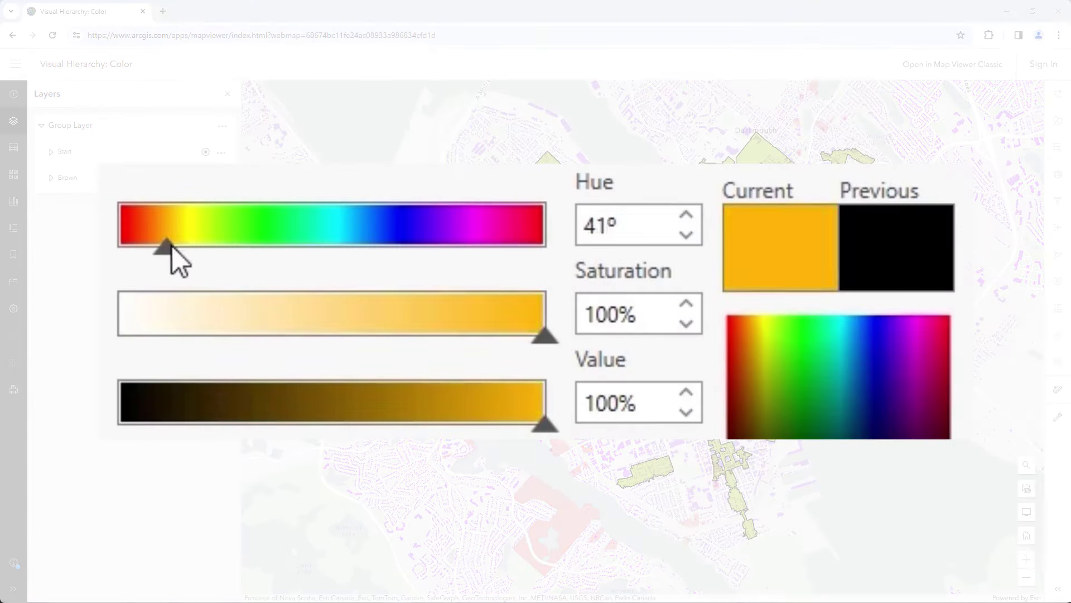
- Adjust a colour to a darker pale lilac, then switch to the Brown layer set and expand it
drag(172, 246, 433, 257)
drag(554, 320, 443, 343)
drag(552, 422, 437, 430)
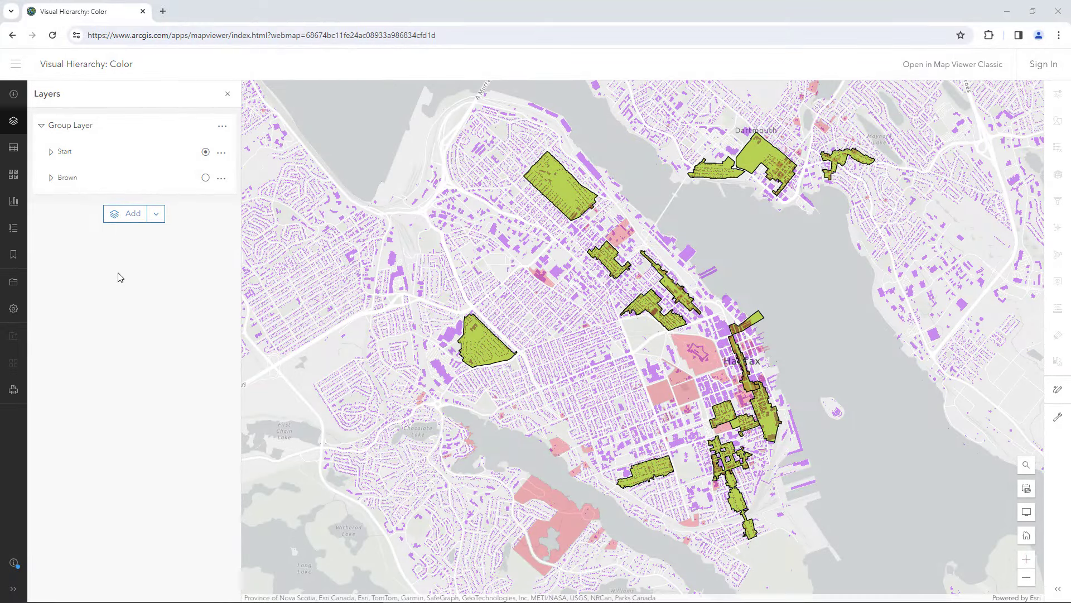
click(205, 178)
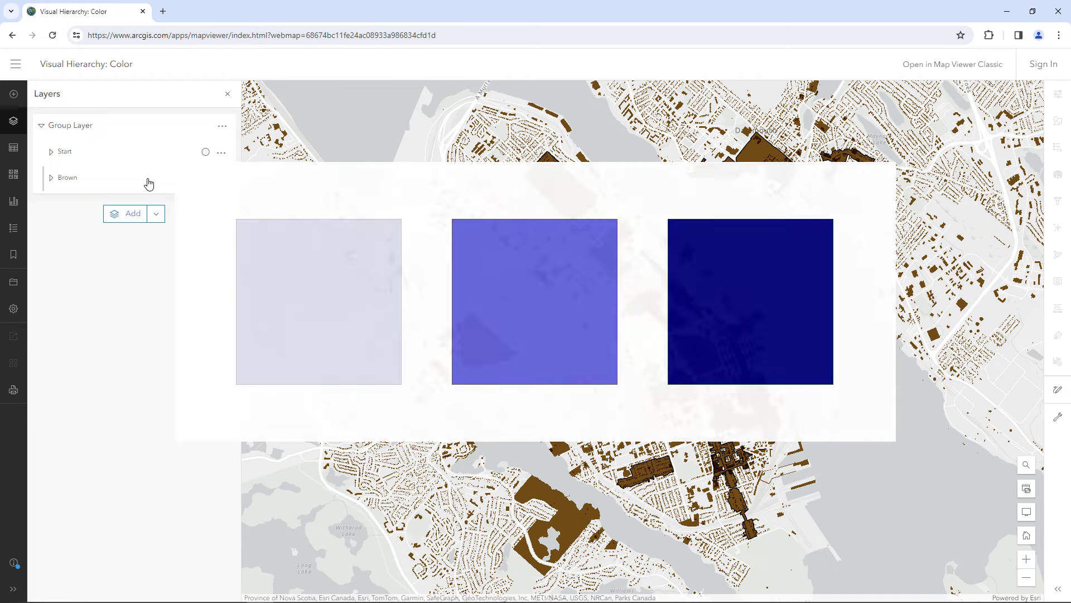
click(52, 179)
- Change the Heritage Conservation Districts - Brown fill colour to bright orange ffa900
click(85, 208)
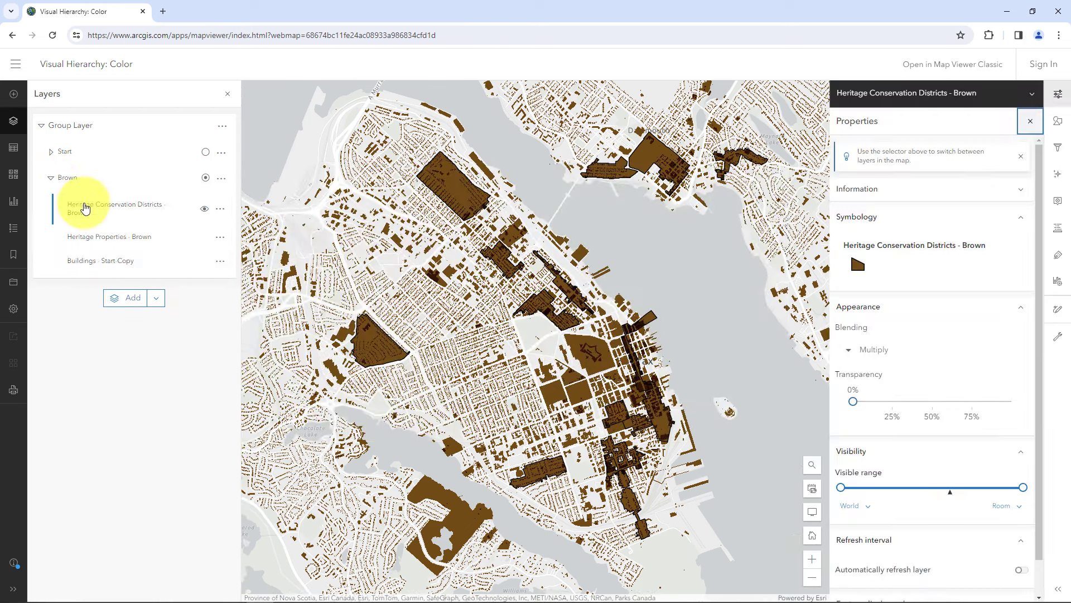
click(1055, 130)
click(948, 342)
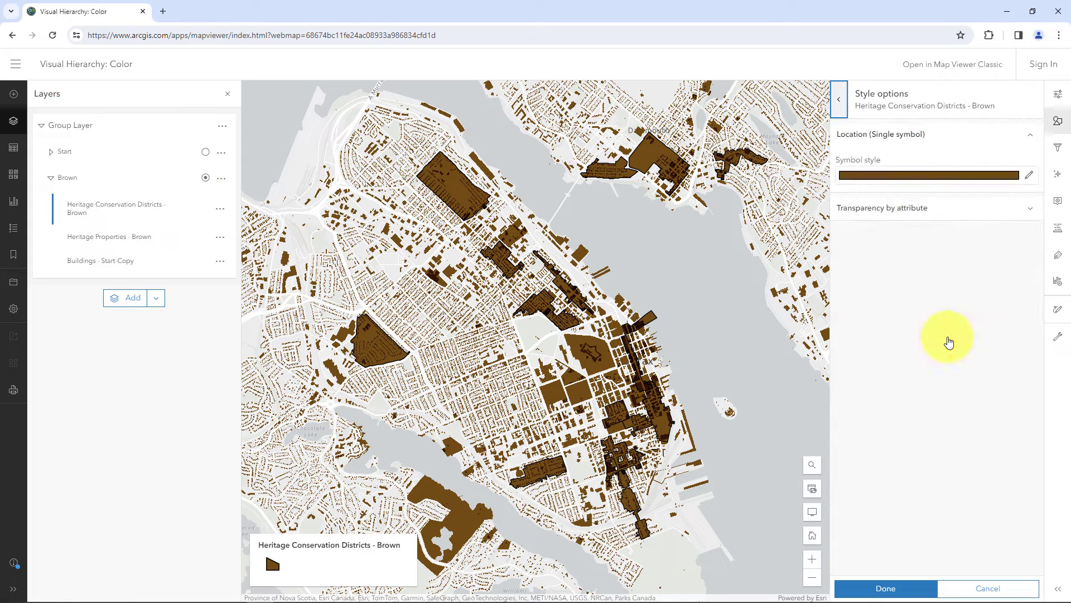
click(931, 177)
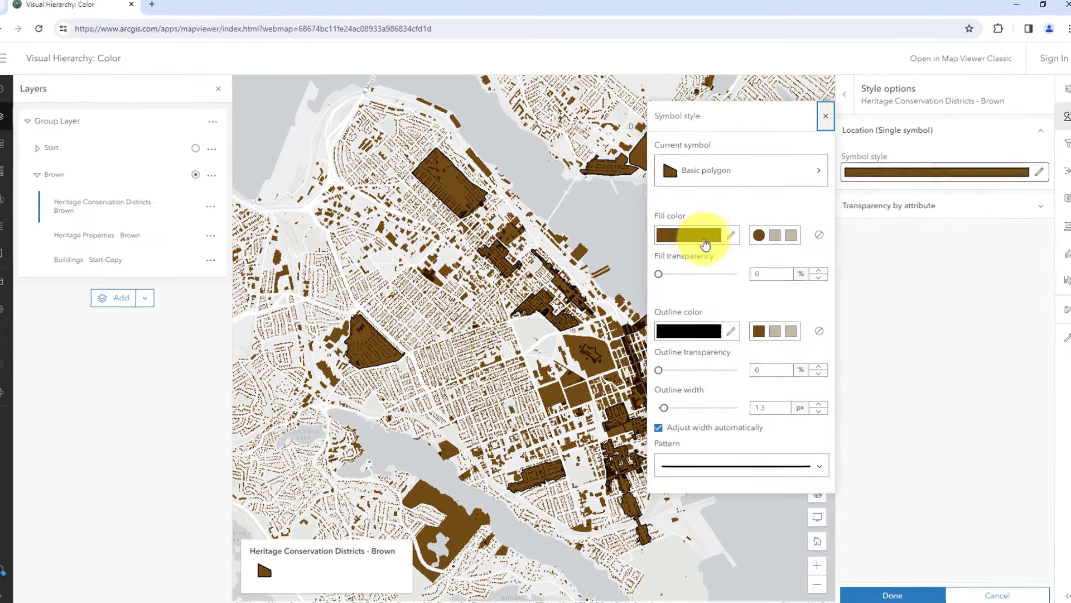
click(704, 237)
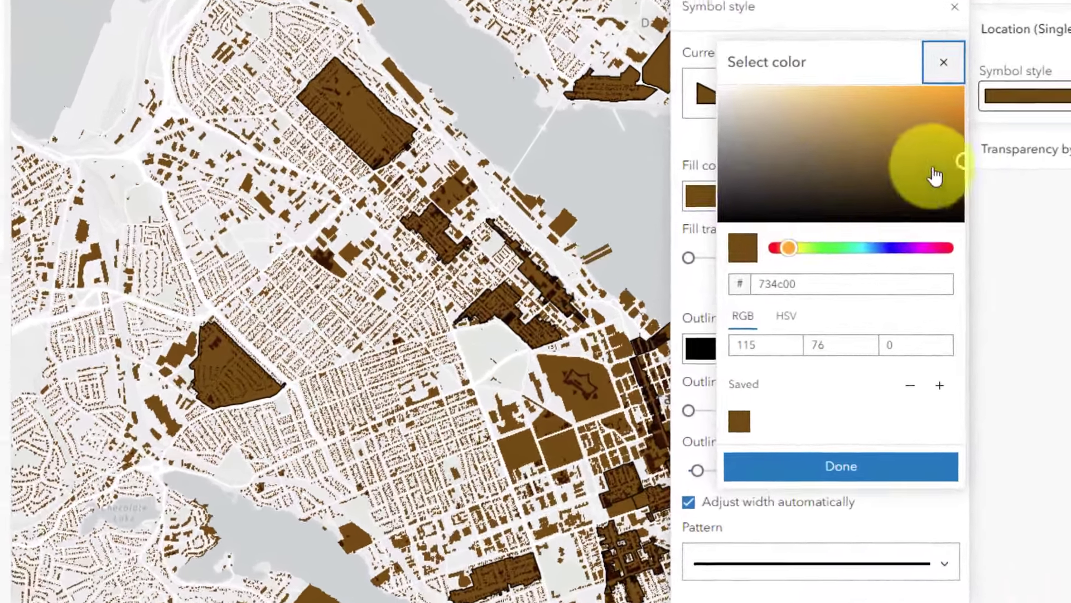
drag(935, 176, 982, 61)
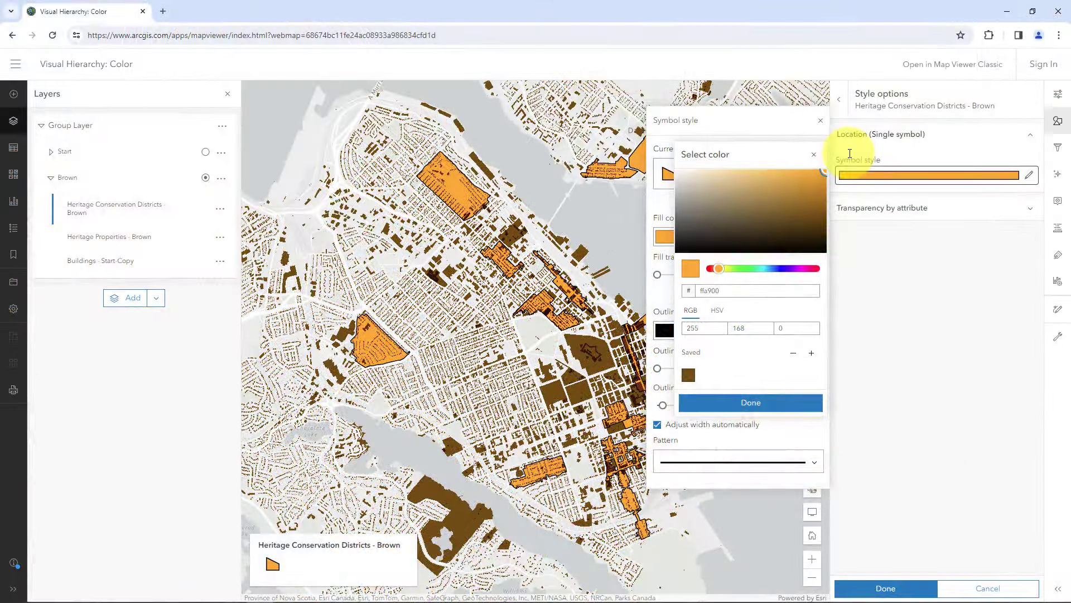
click(160, 261)
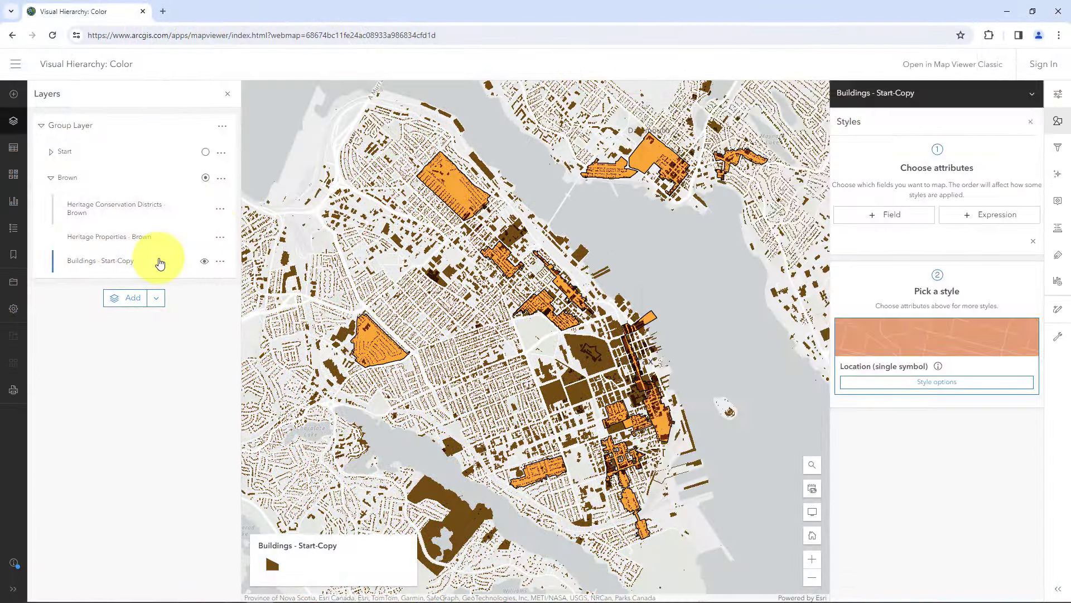
- Set the Buildings - Start Copy fill to light beige c7bead
click(878, 329)
click(896, 183)
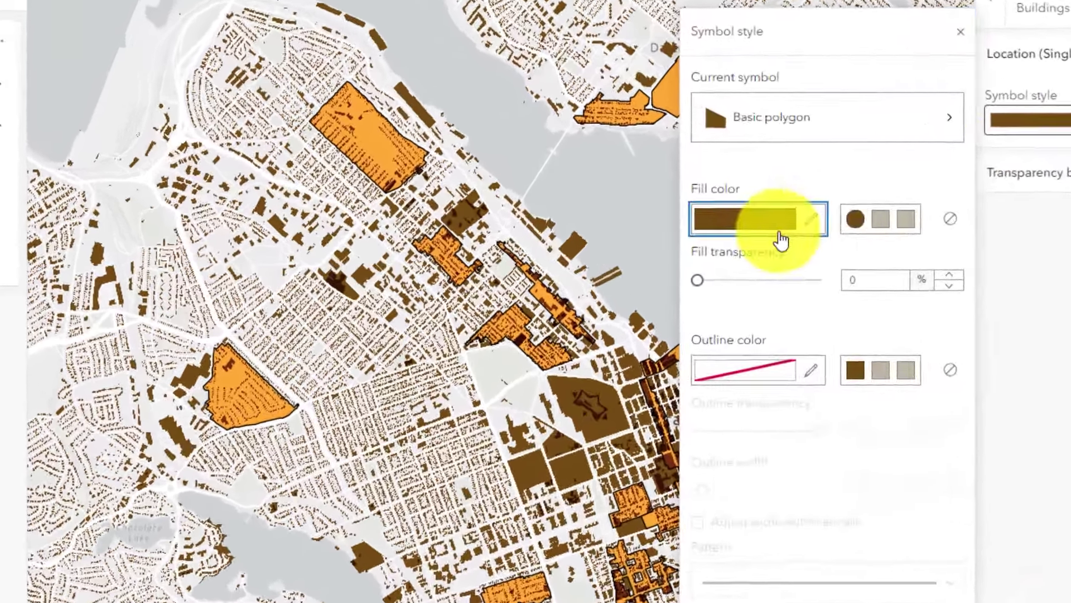
click(686, 232)
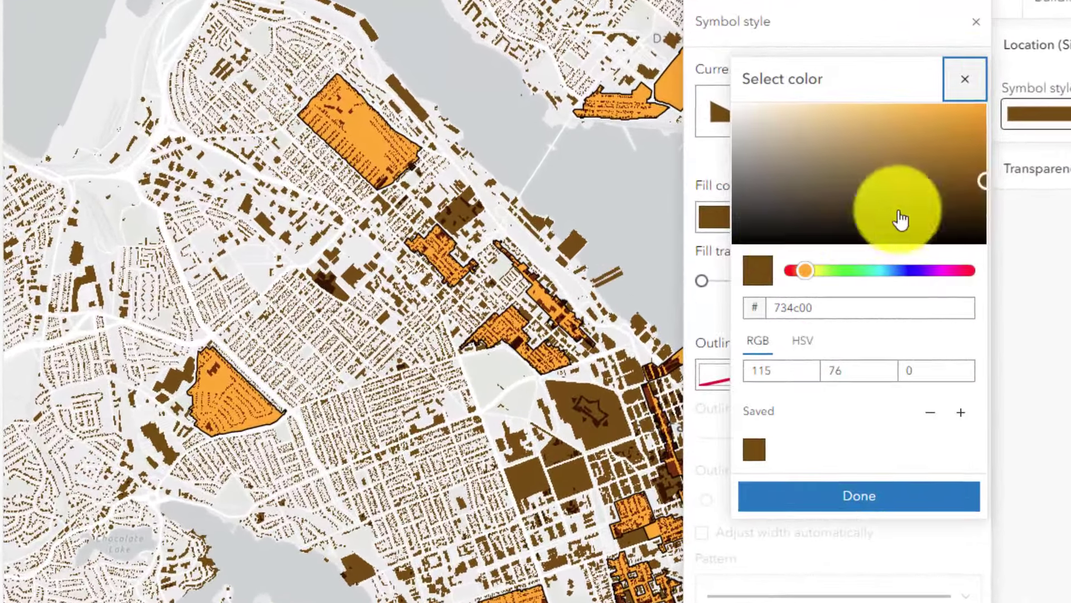
click(979, 179)
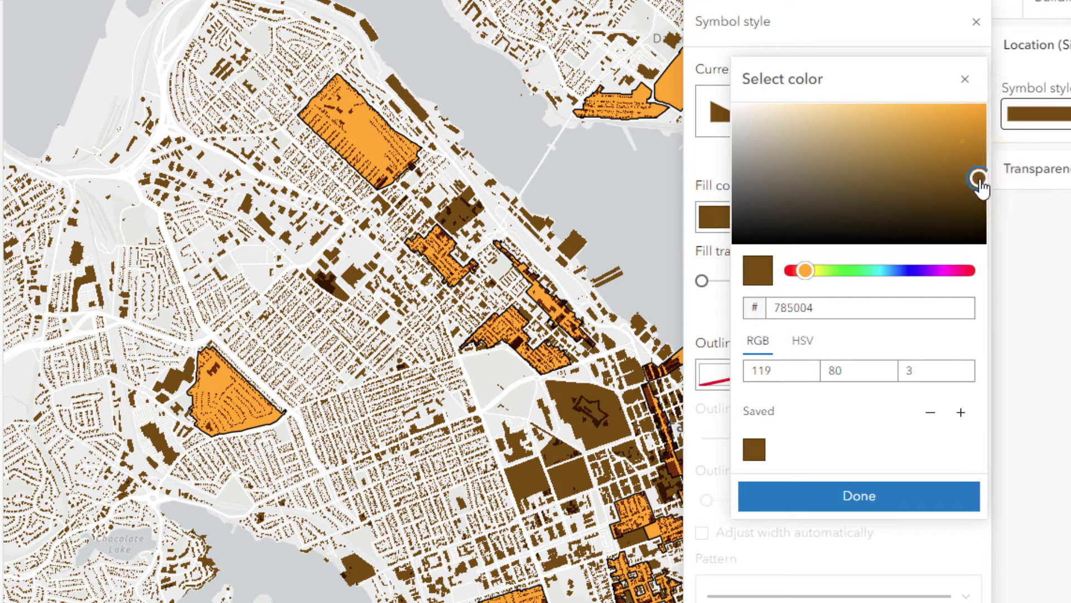
drag(980, 185, 752, 199)
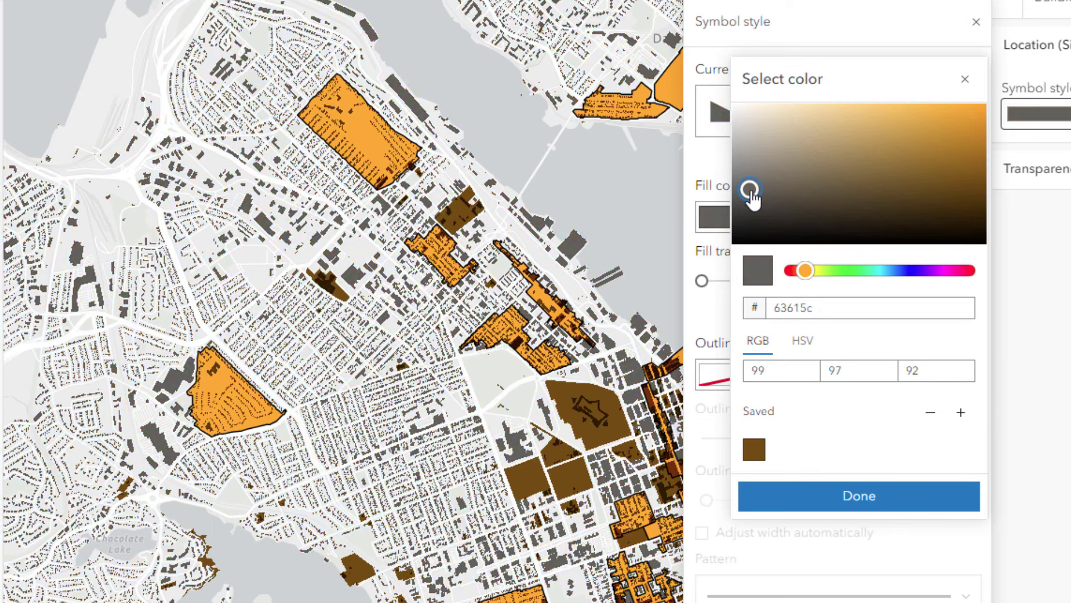
drag(751, 191, 766, 136)
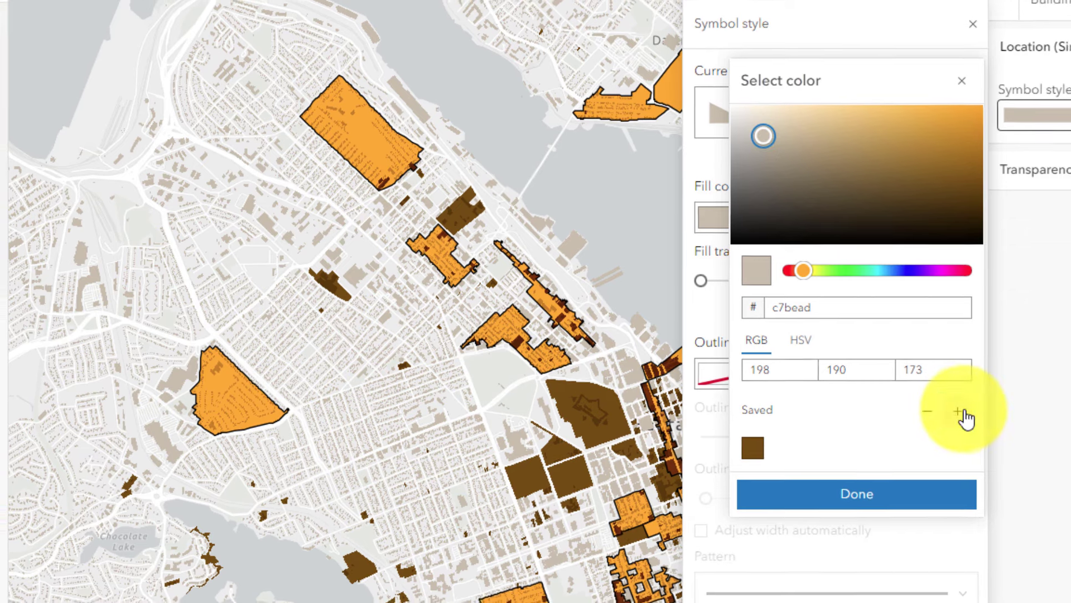
- Save beige c7bead as a swatch and open the Heritage Properties - Brown symbol options
click(961, 412)
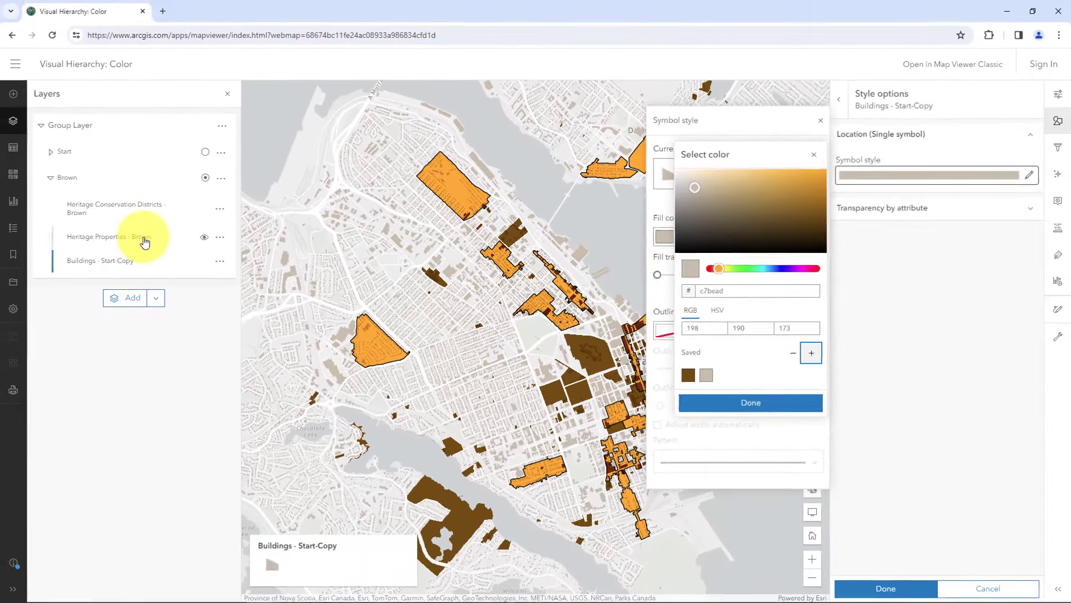
click(141, 237)
click(887, 338)
- Apply the saved beige c7bead swatch as the Heritage Properties fill
click(865, 176)
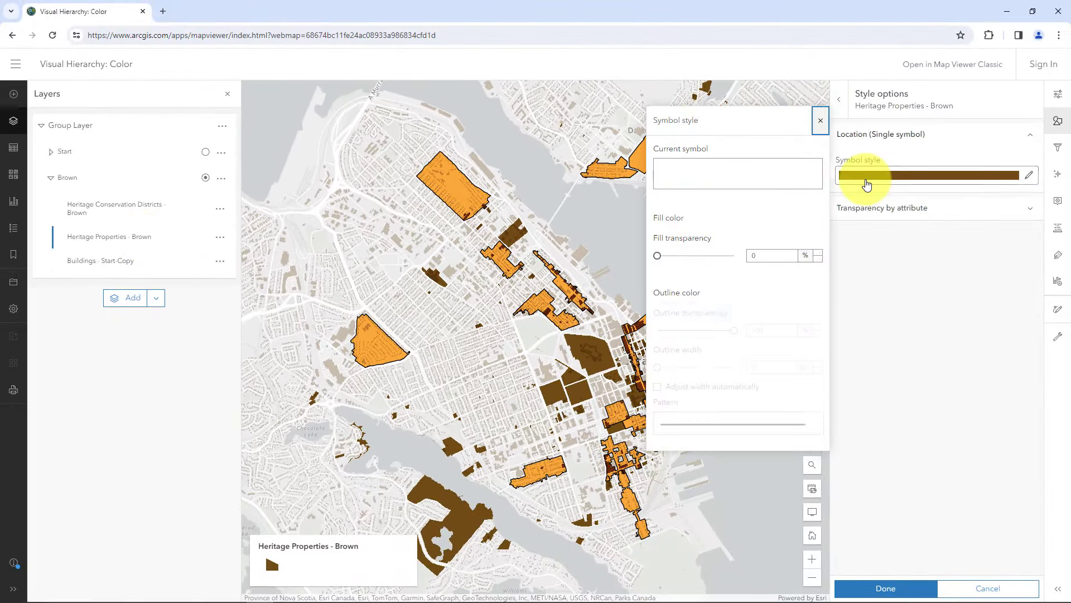
click(729, 238)
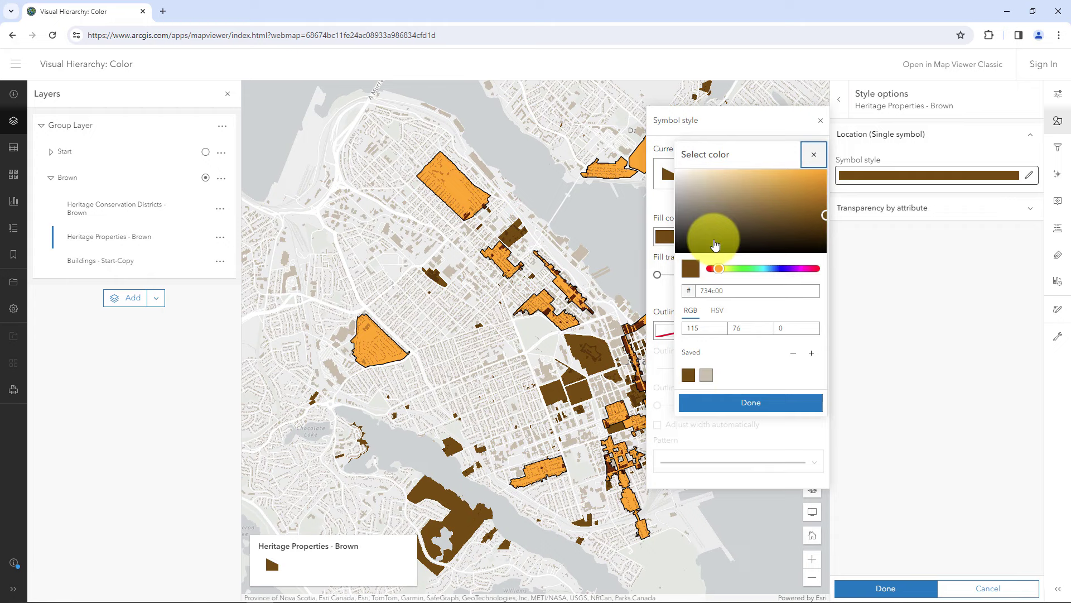
click(706, 375)
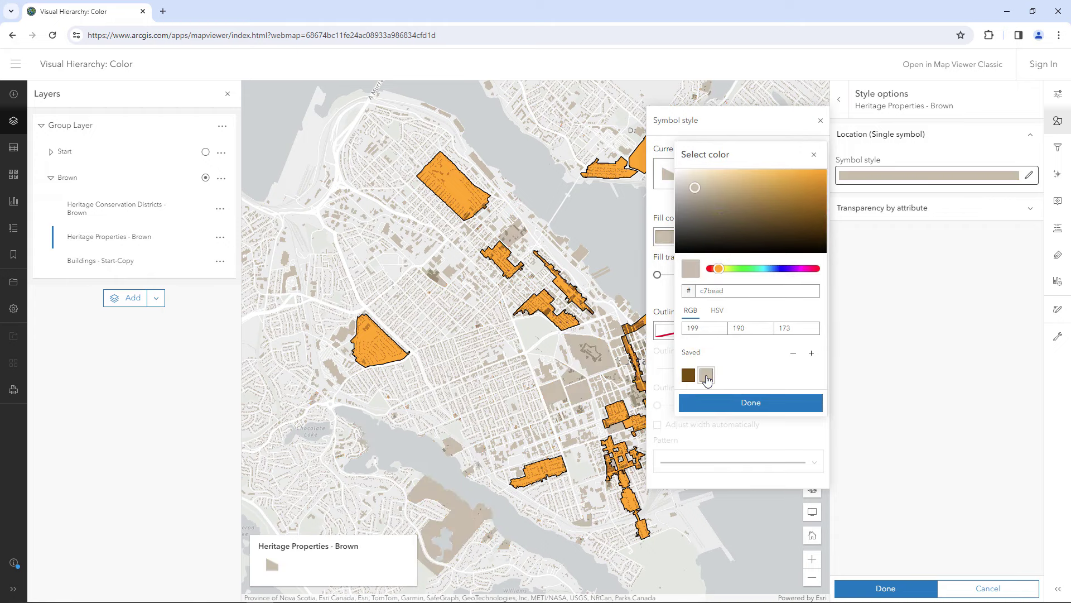
click(717, 402)
- Give the Heritage Properties outline the saved brown colour and adjust its width
click(710, 333)
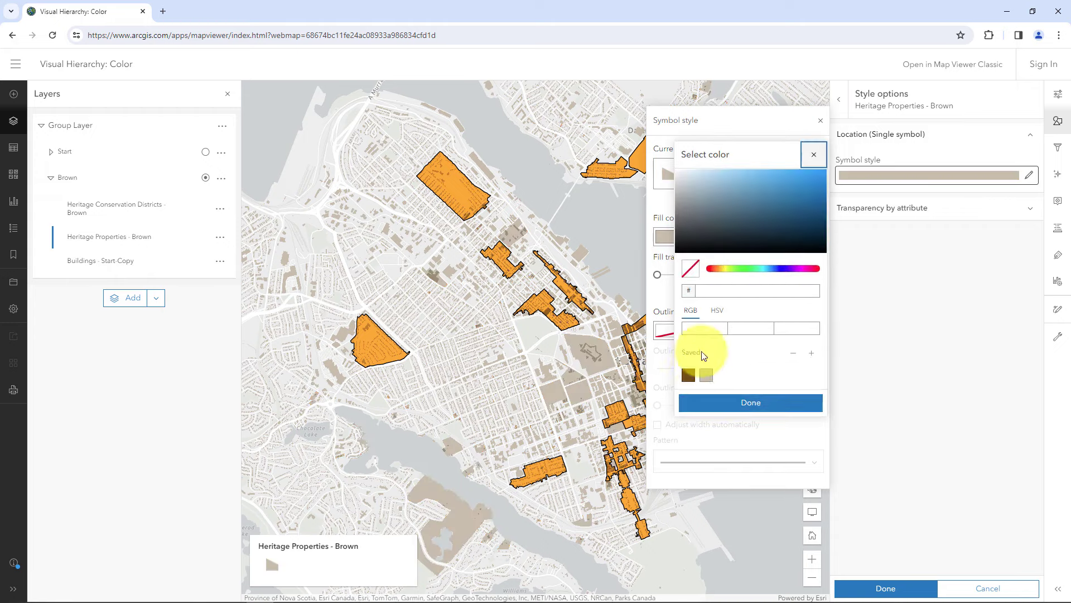
click(690, 378)
click(722, 403)
click(764, 405)
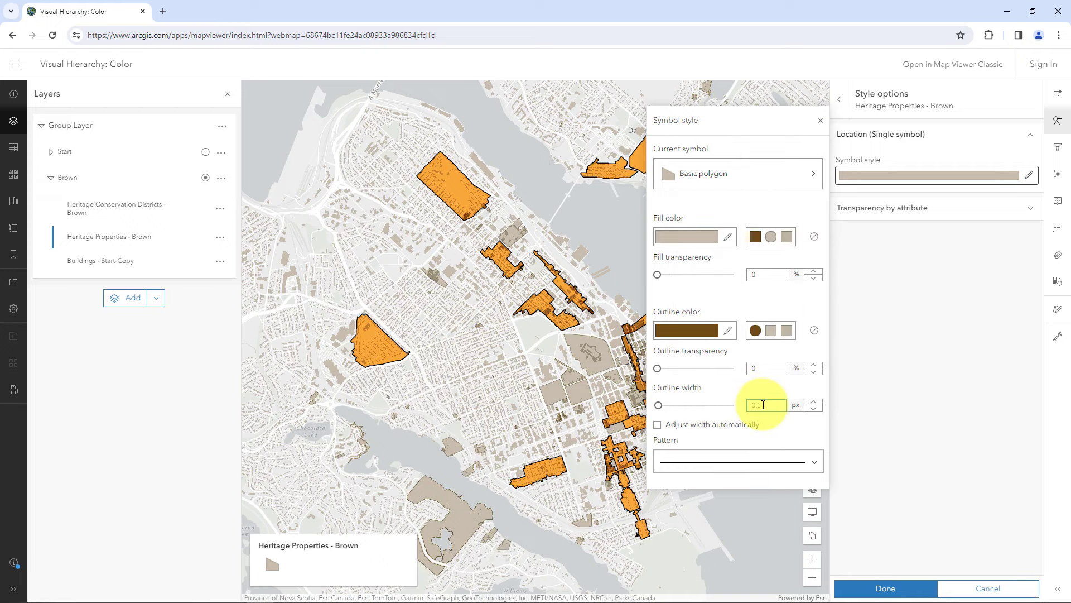
- Close the symbol settings and finish styling the Heritage Properties layer
click(820, 120)
click(926, 590)
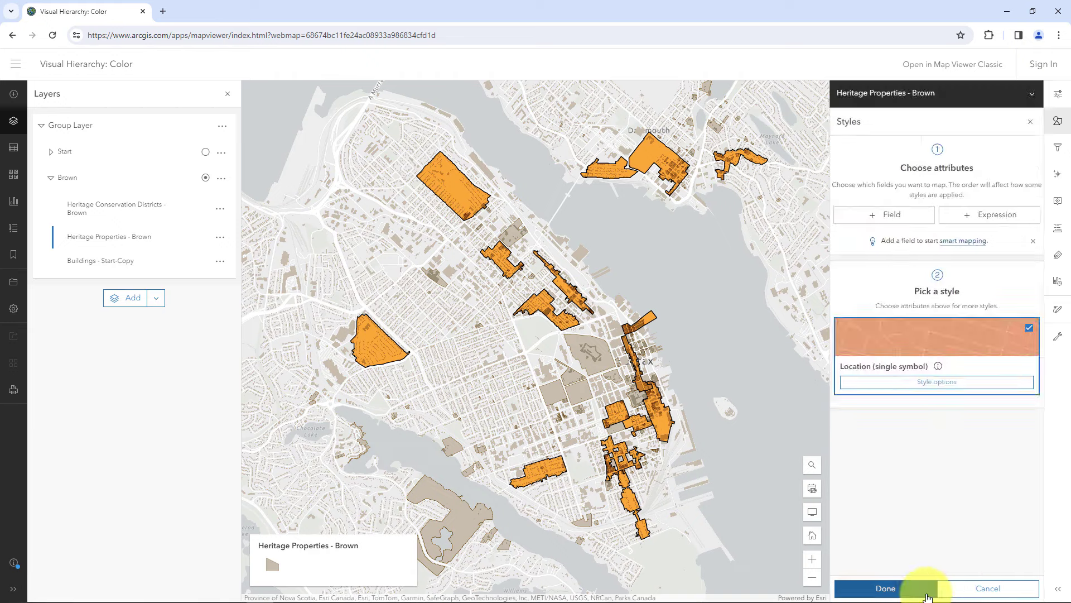
click(926, 593)
- Hide then re-show buildings, heritage properties and orange districts in turn, and close the Layers panel
click(205, 237)
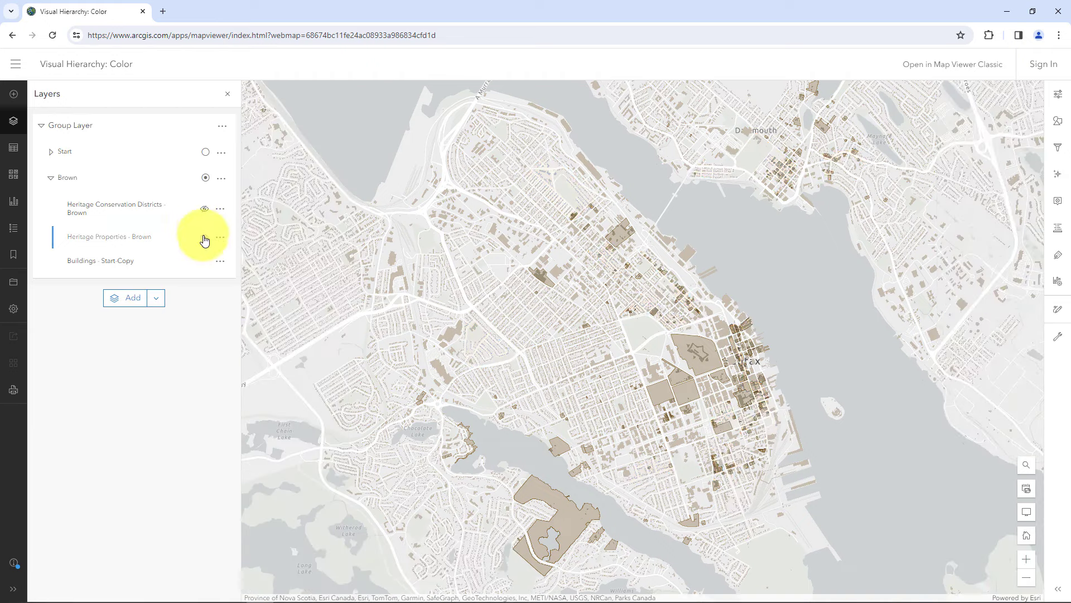
click(204, 261)
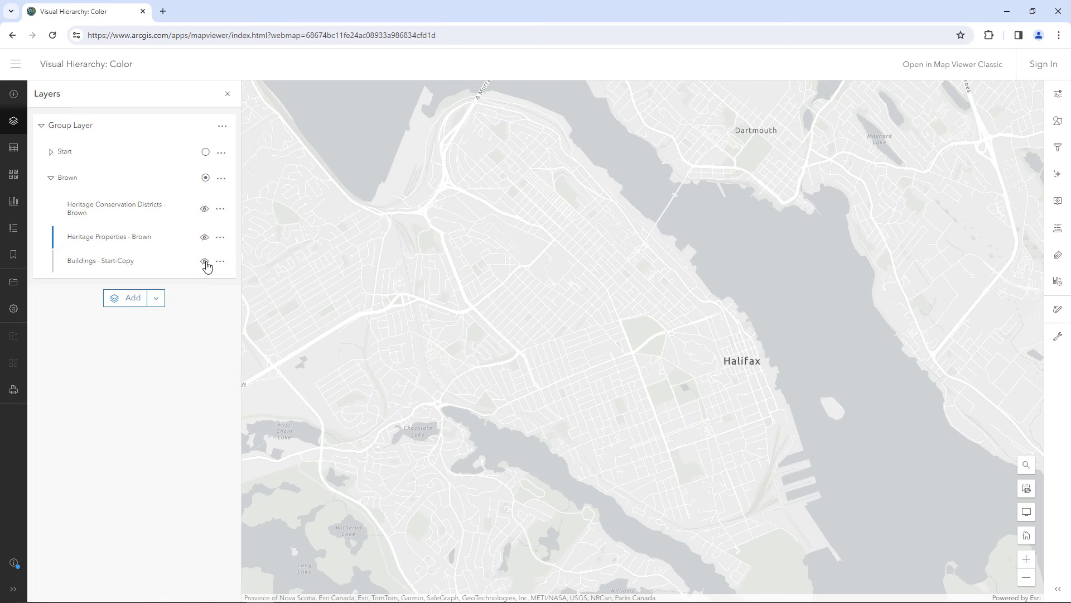
click(205, 262)
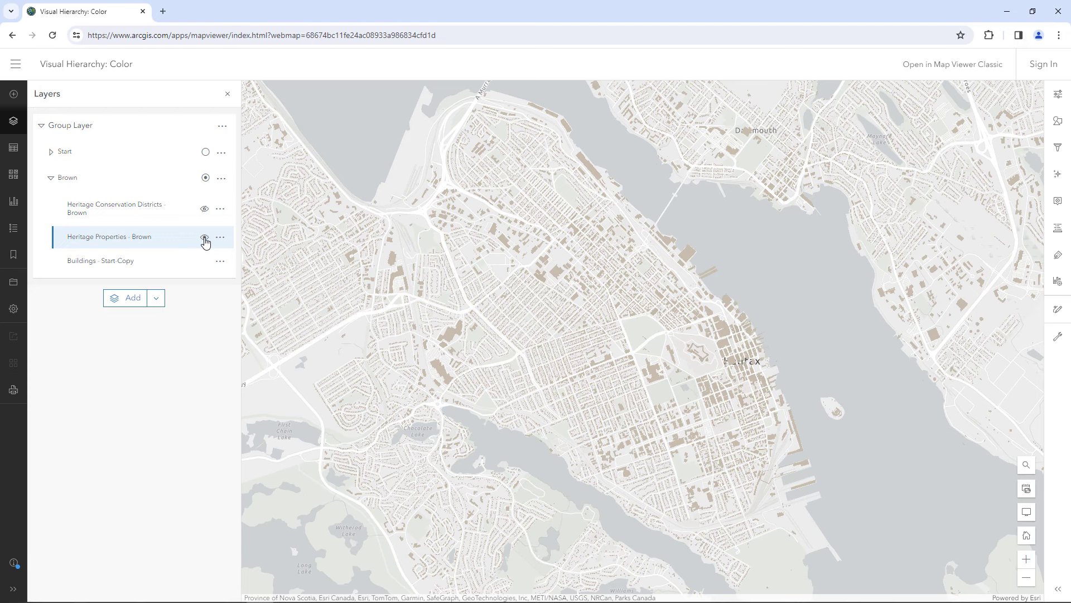
click(205, 239)
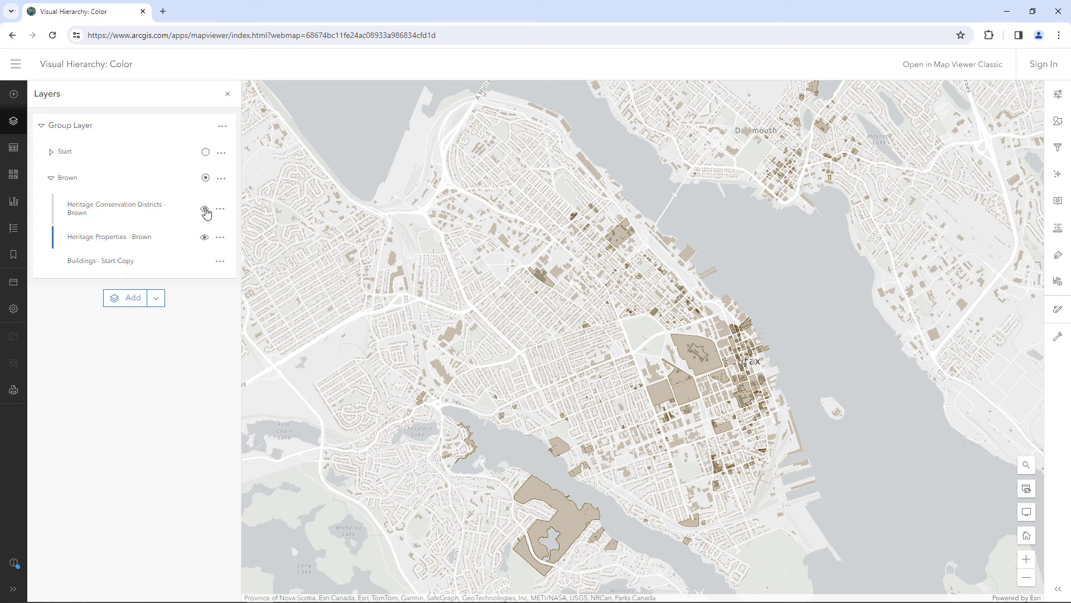
click(204, 211)
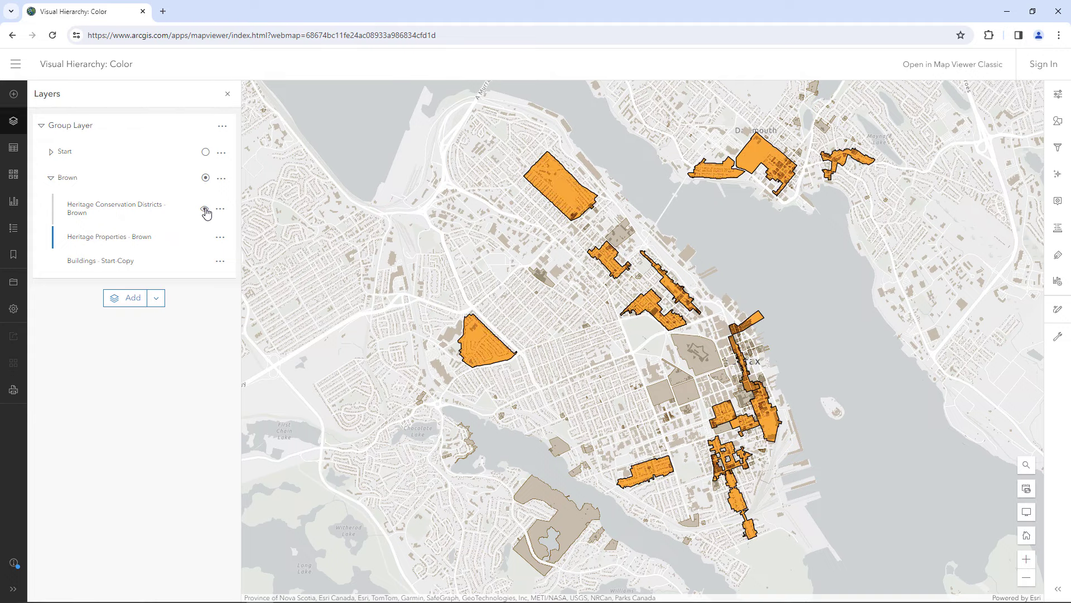
click(227, 94)
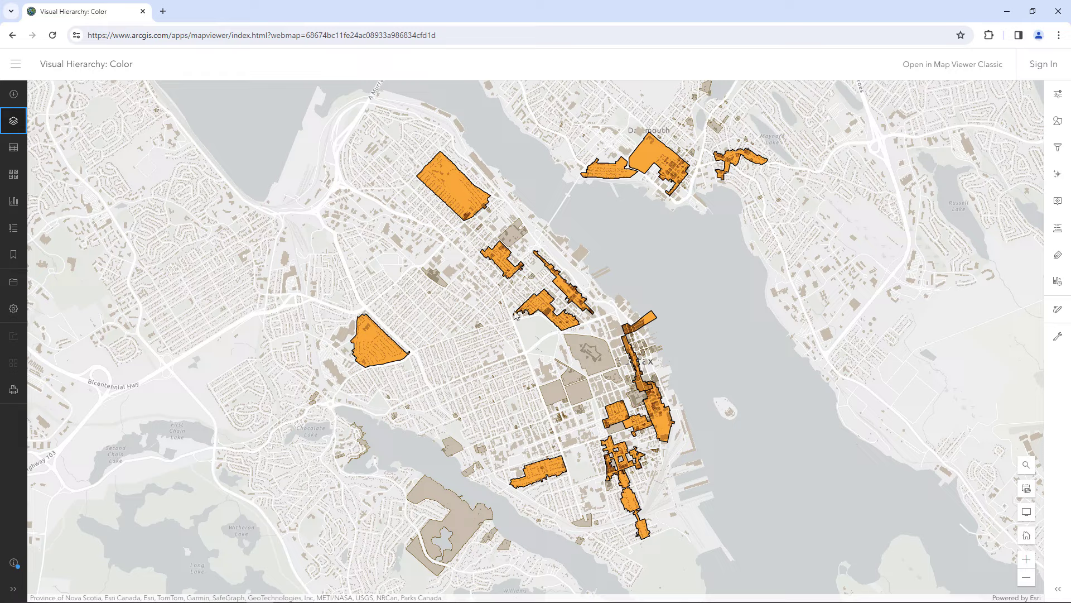
scroll(654, 394, up, 2)
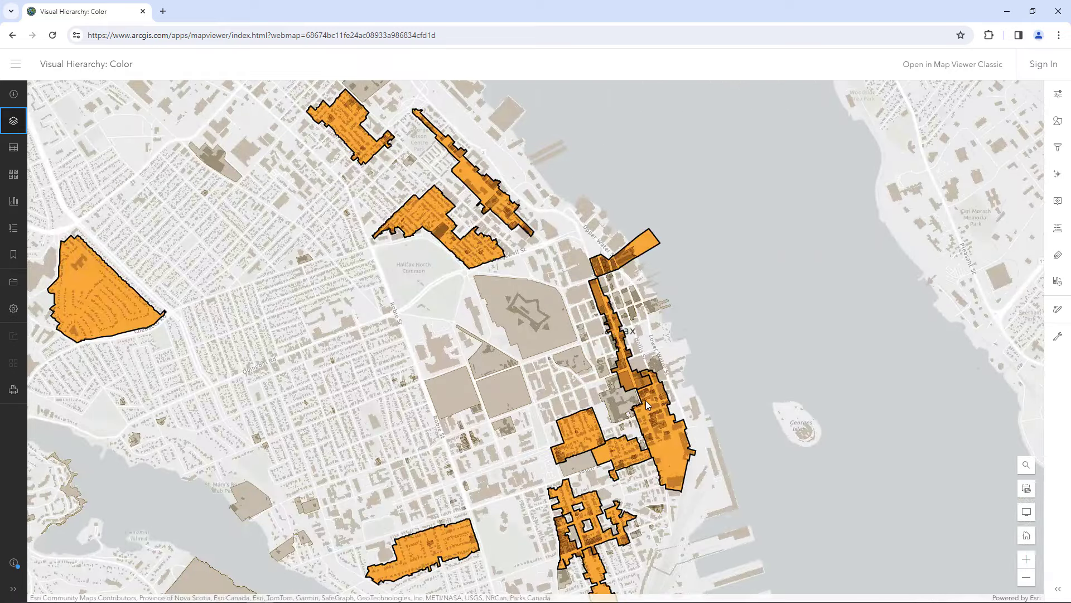
scroll(646, 403, up, 2)
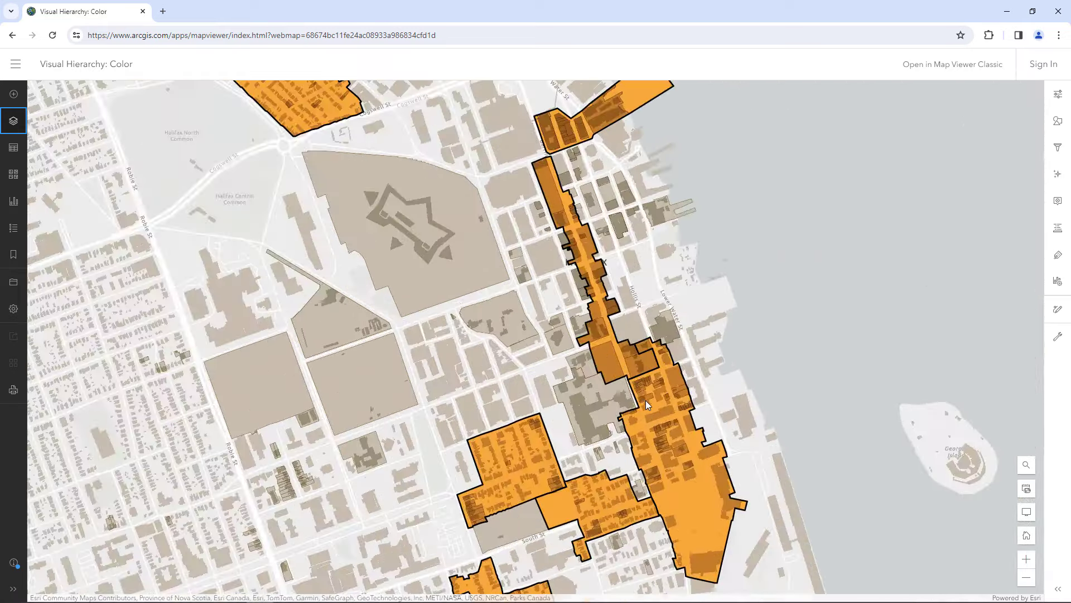